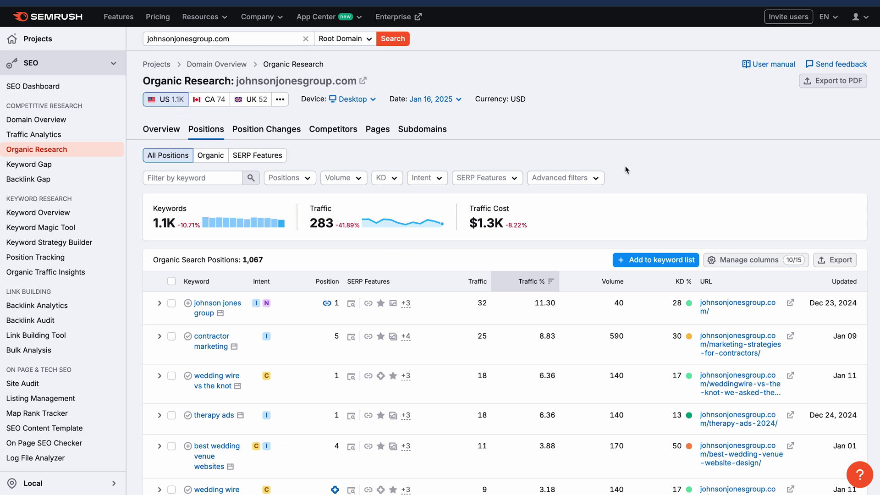
# Step: Review the Semrush organic keyword positions, then go to Search Console's Performance on Search results report
pyautogui.scroll(-2, 626, 170)
pyautogui.scroll(-2, 627, 170)
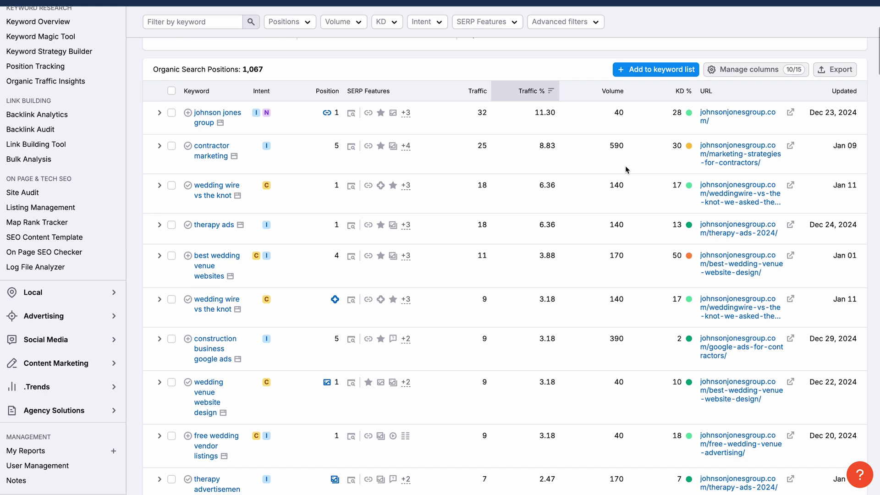
pyautogui.scroll(-1, 626, 169)
pyautogui.scroll(2, 626, 170)
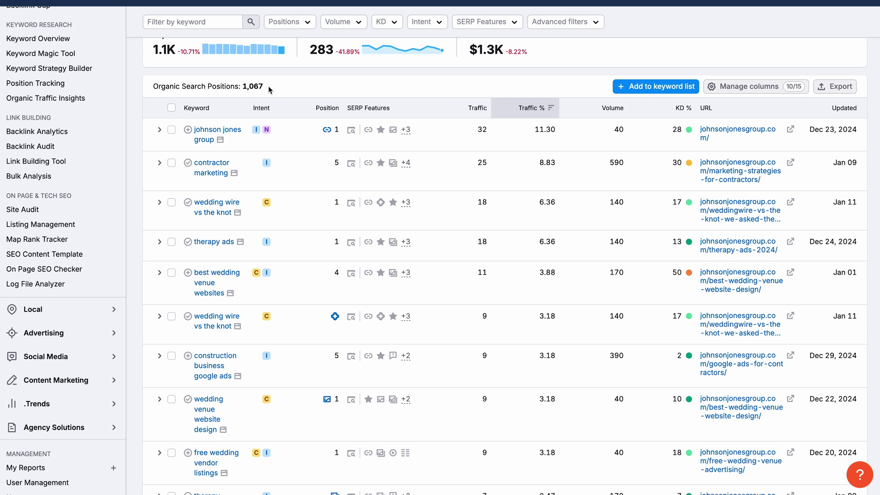
pyautogui.scroll(-2, 477, 100)
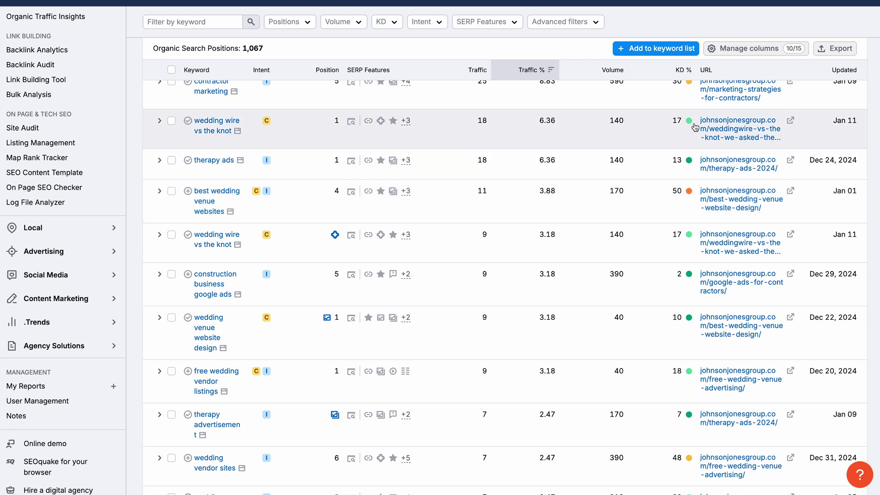
pyautogui.moveTo(688, 120)
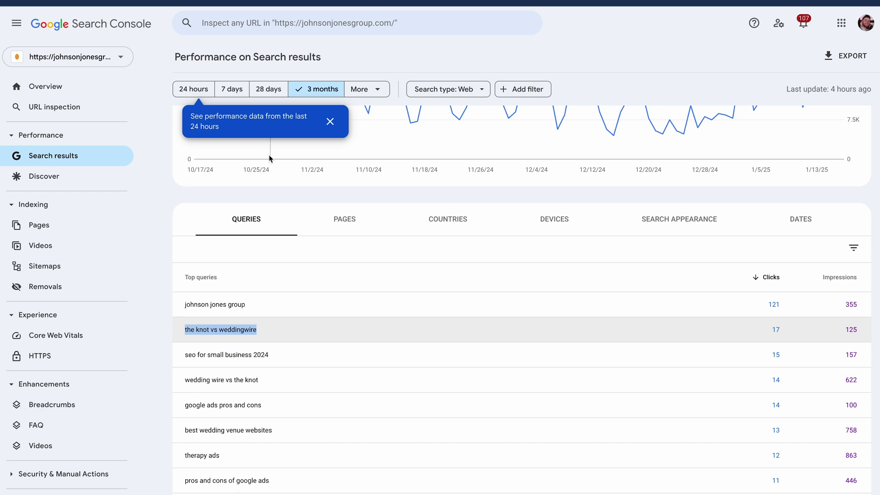
# Step: Set the Search Console Queries table to show 500 rows per page
pyautogui.scroll(-1, 298, 278)
pyautogui.scroll(-1, 299, 279)
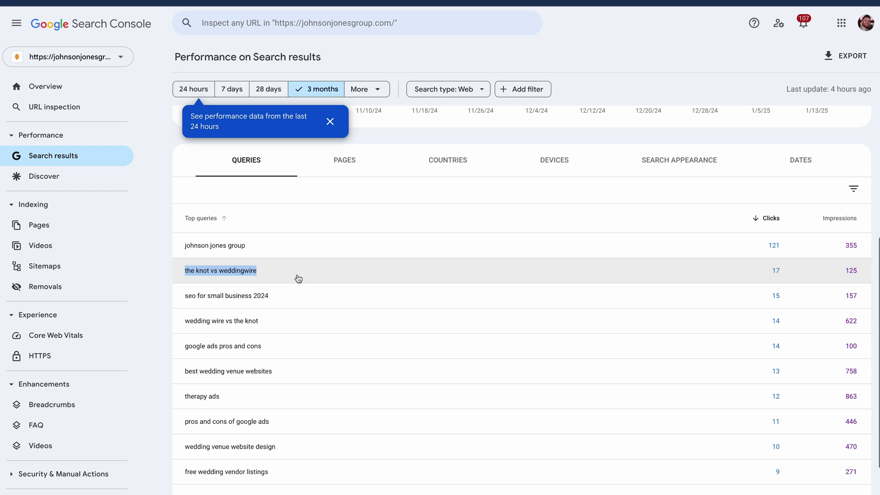
pyautogui.scroll(-1, 299, 279)
pyautogui.scroll(-1, 298, 278)
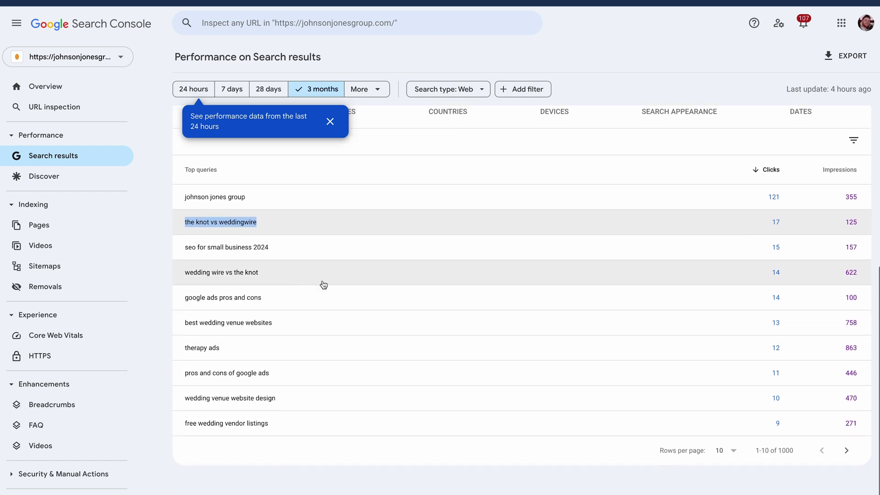
pyautogui.click(733, 451)
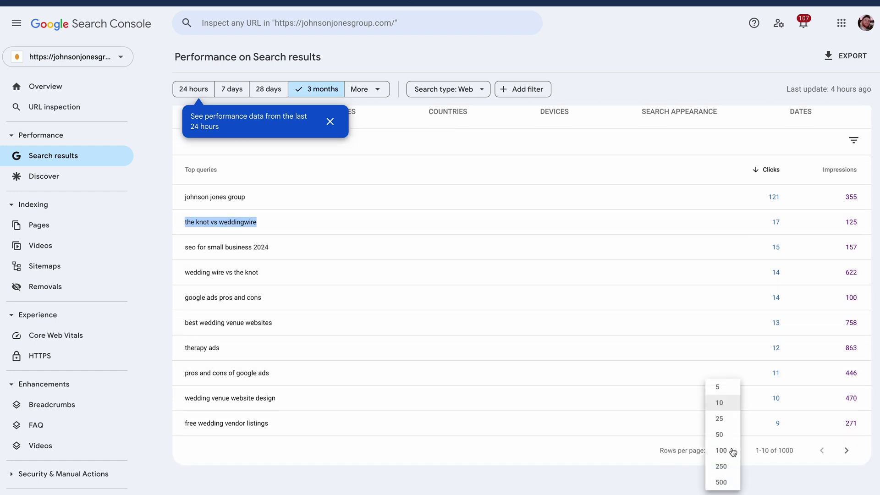
pyautogui.click(721, 482)
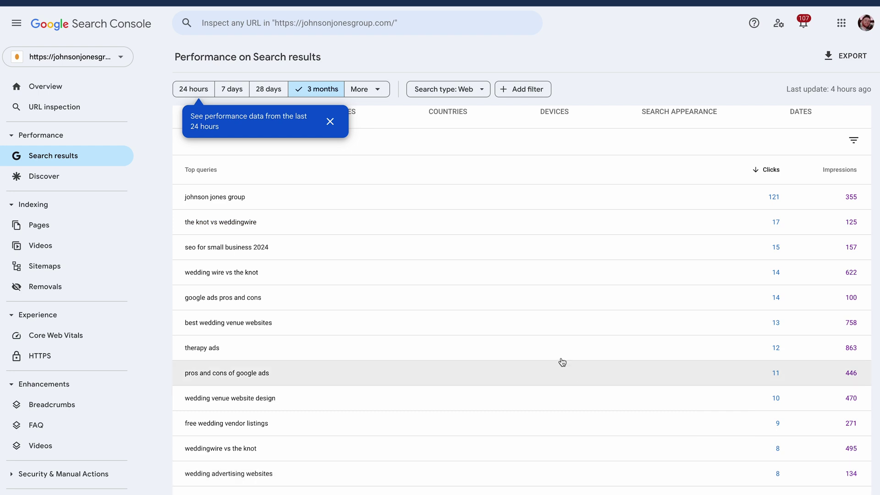
pyautogui.scroll(2, 474, 304)
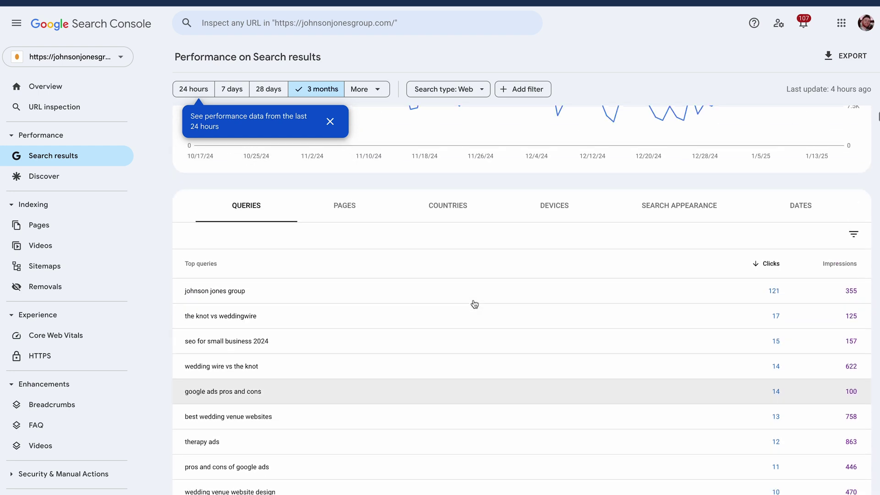
pyautogui.scroll(2, 474, 303)
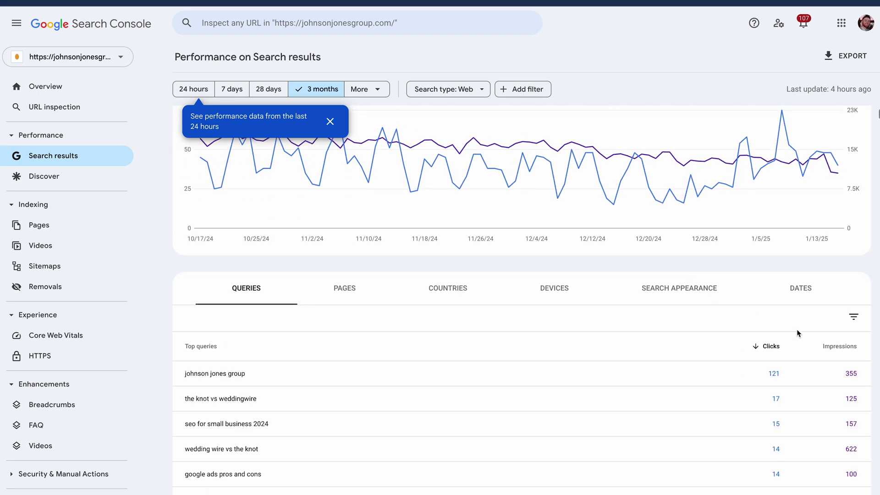
pyautogui.scroll(2, 729, 319)
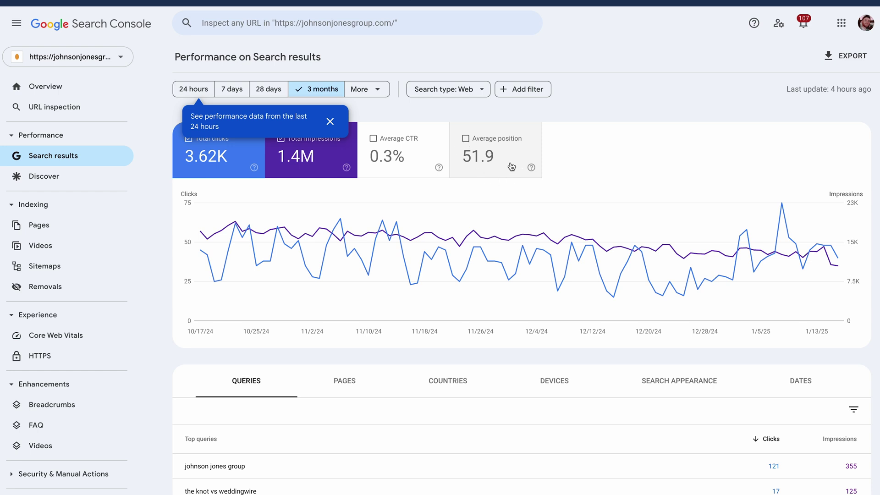
# Step: Add Average position to the chart and table, review the queries, and select 'the knot vs weddingwire'
pyautogui.click(467, 139)
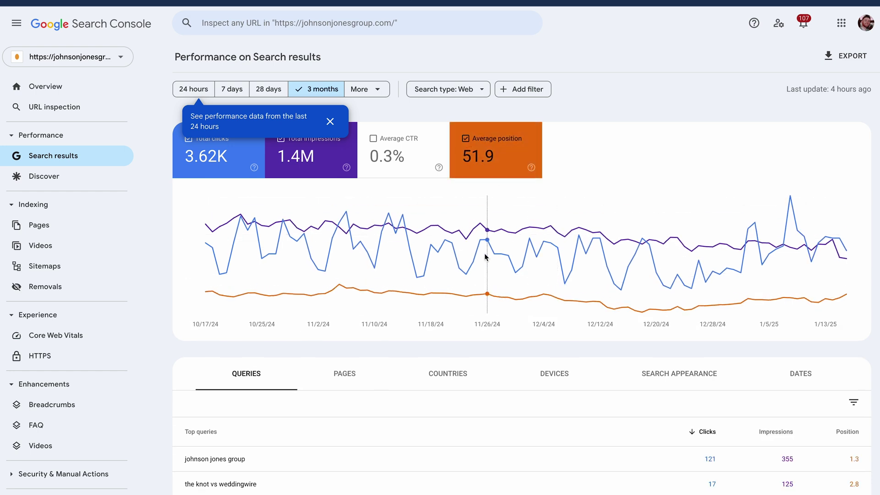
pyautogui.scroll(-3, 485, 257)
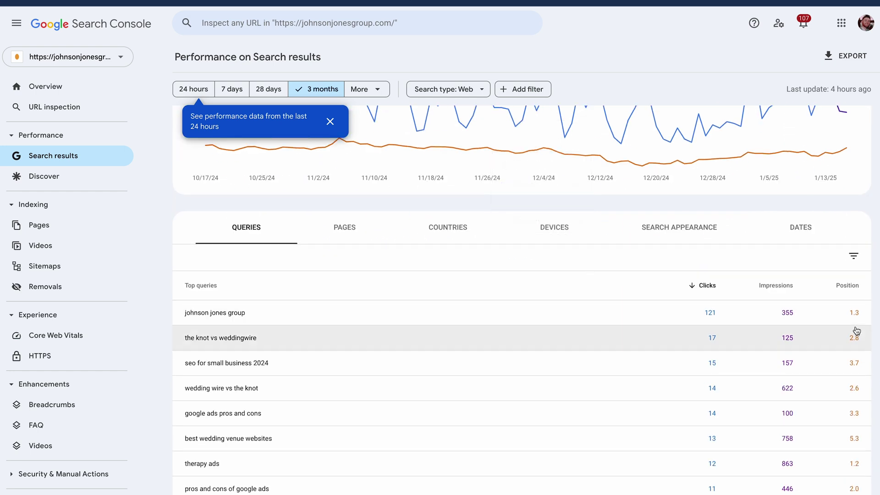
pyautogui.scroll(-3, 845, 424)
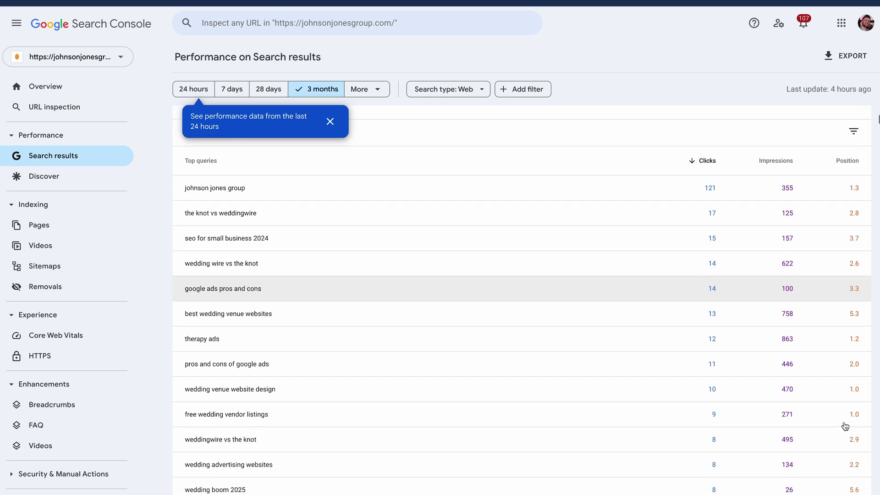
pyautogui.scroll(-1, 845, 426)
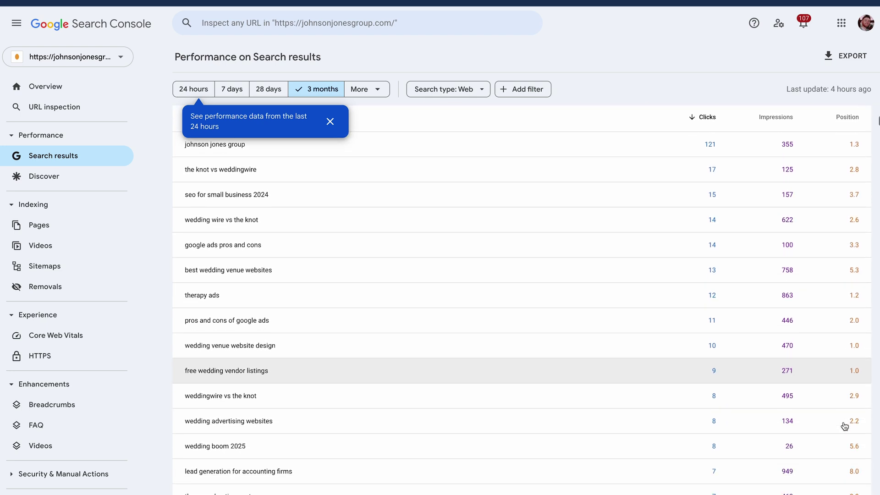
pyautogui.scroll(-3, 845, 426)
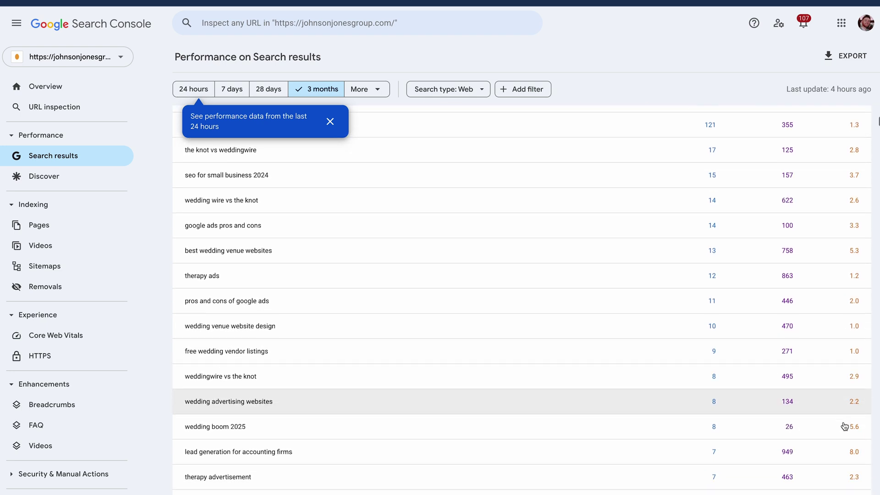
pyautogui.scroll(-2, 845, 427)
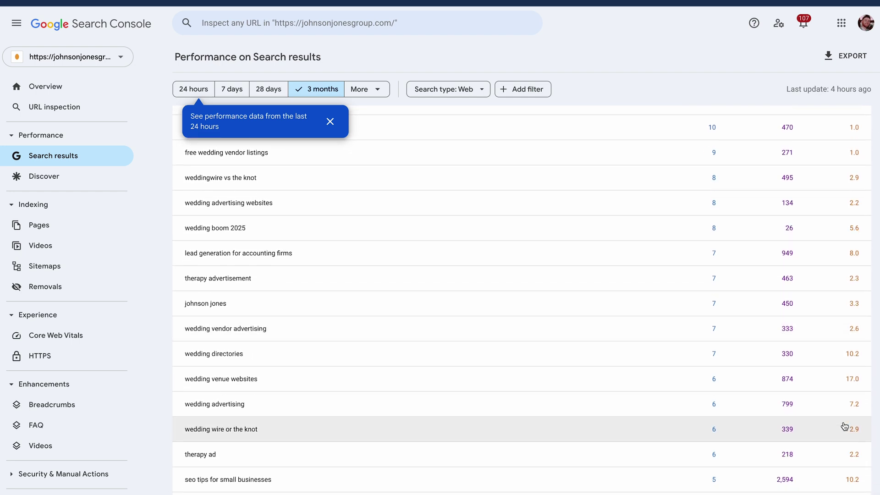
pyautogui.scroll(-2, 845, 426)
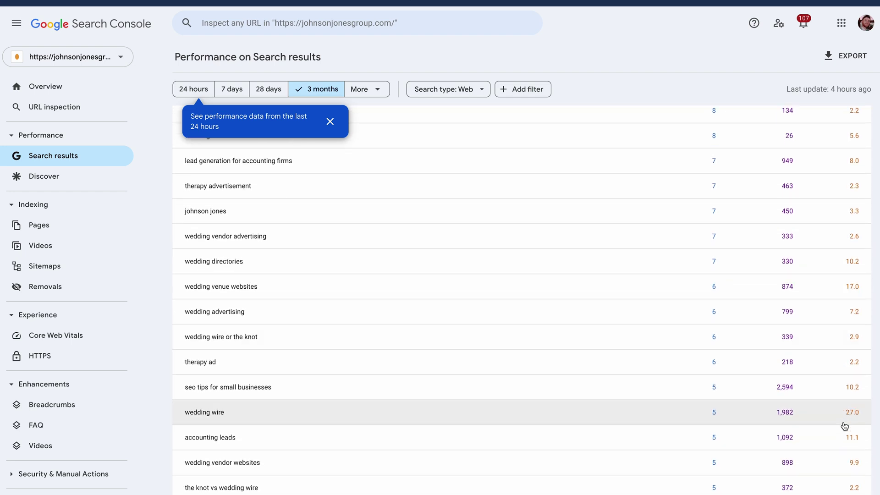
pyautogui.scroll(10, 844, 427)
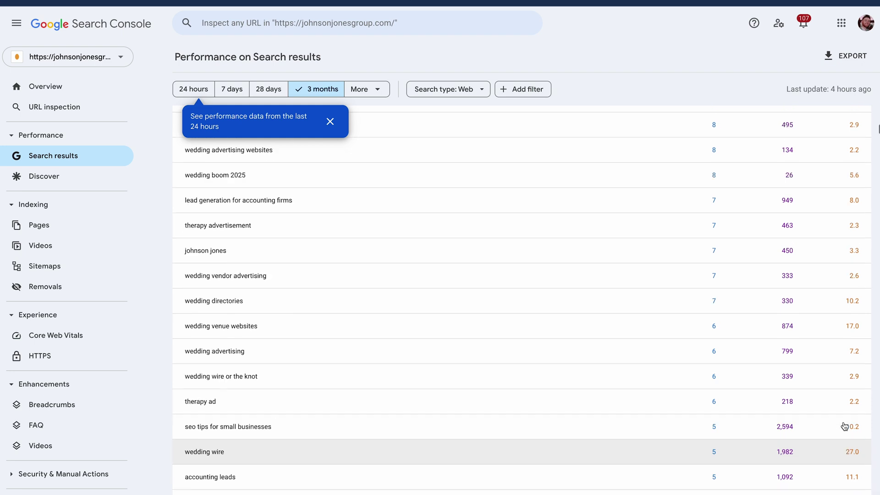
pyautogui.scroll(-1, 845, 426)
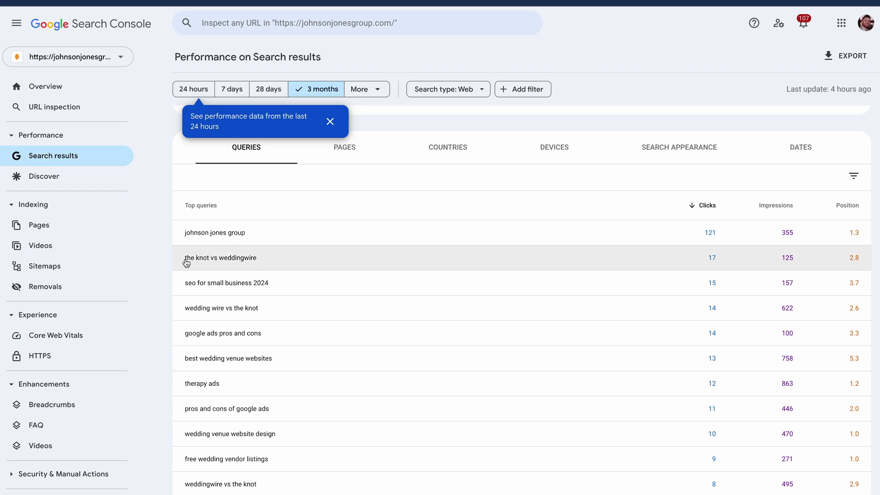
pyautogui.moveTo(186, 262); pyautogui.dragTo(260, 261)
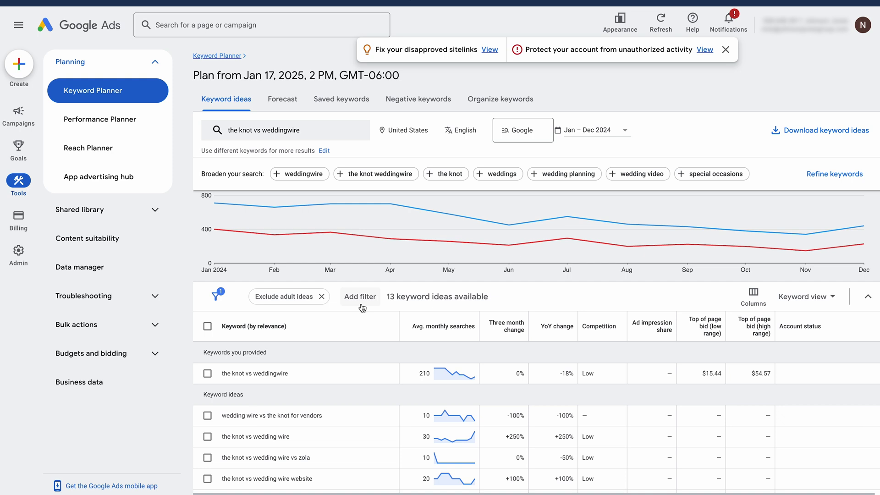
# Step: Highlight the $15.44 low-range top-of-page bid for 'the knot vs weddingwire' in Keyword Planner
pyautogui.scroll(-1, 323, 365)
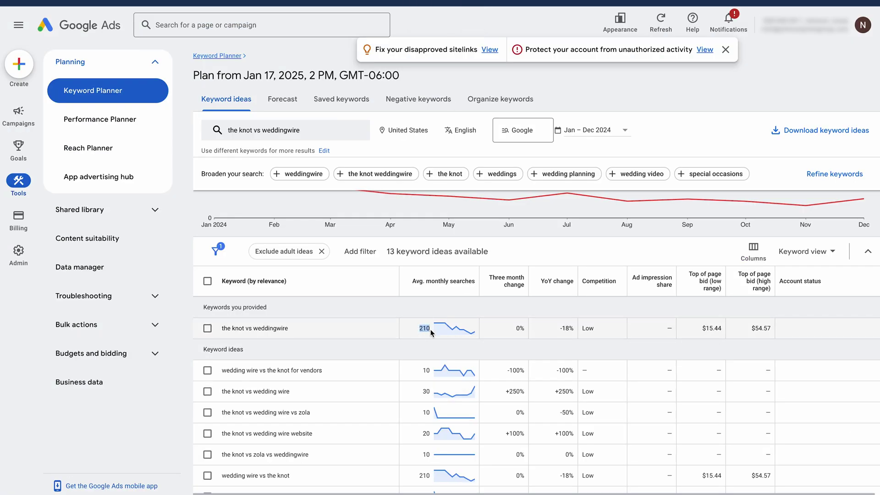
pyautogui.moveTo(452, 331)
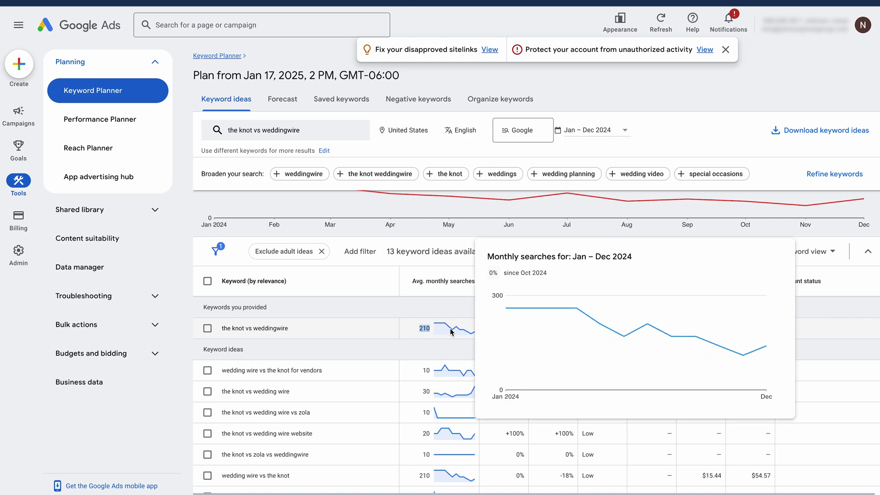
pyautogui.moveTo(536, 310)
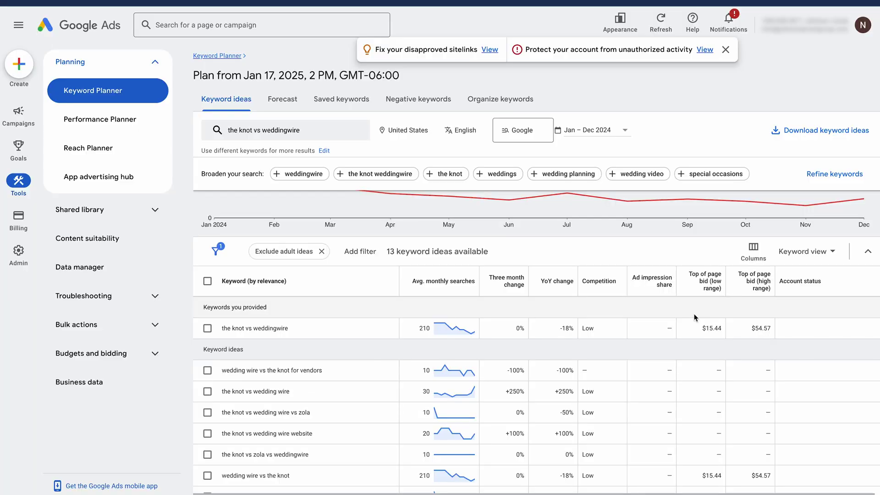
pyautogui.moveTo(702, 328); pyautogui.dragTo(723, 332)
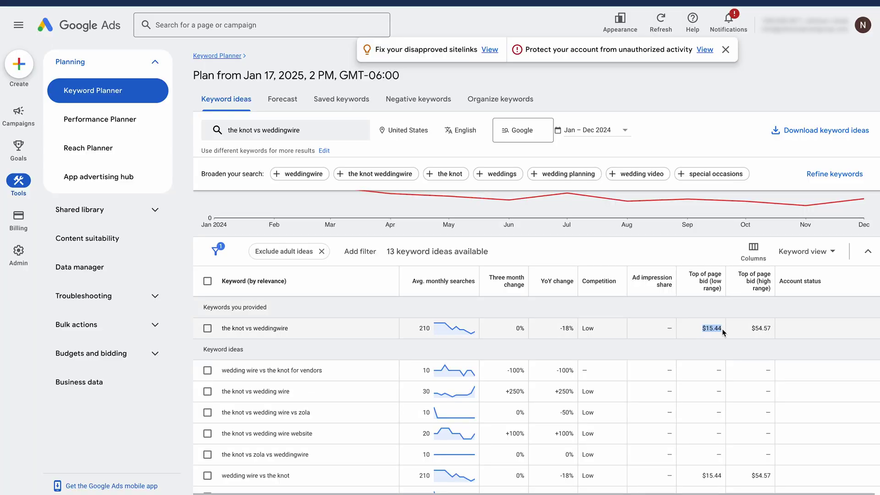
# Step: Return to the Keyword Planner results and highlight the Low competition rating
pyautogui.moveTo(536, 219)
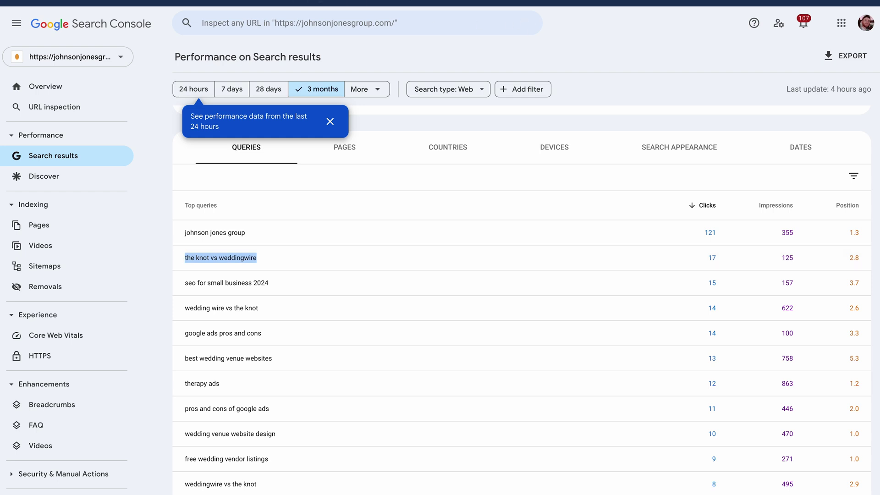
pyautogui.hotkey('ctrl', 'Tab')
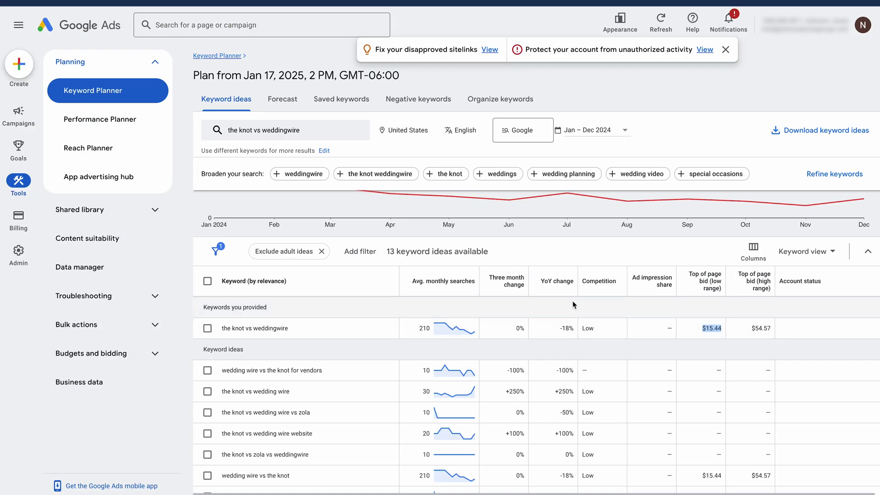
pyautogui.scroll(-1, 573, 304)
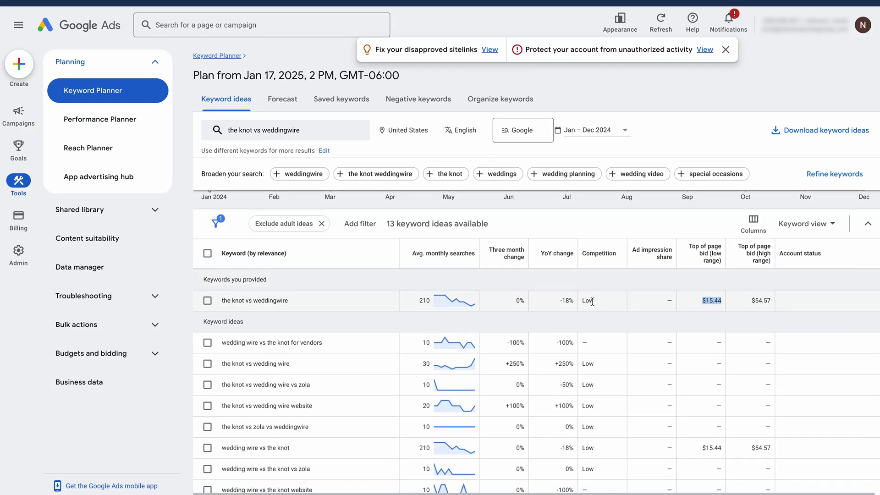
pyautogui.moveTo(593, 301); pyautogui.dragTo(586, 301)
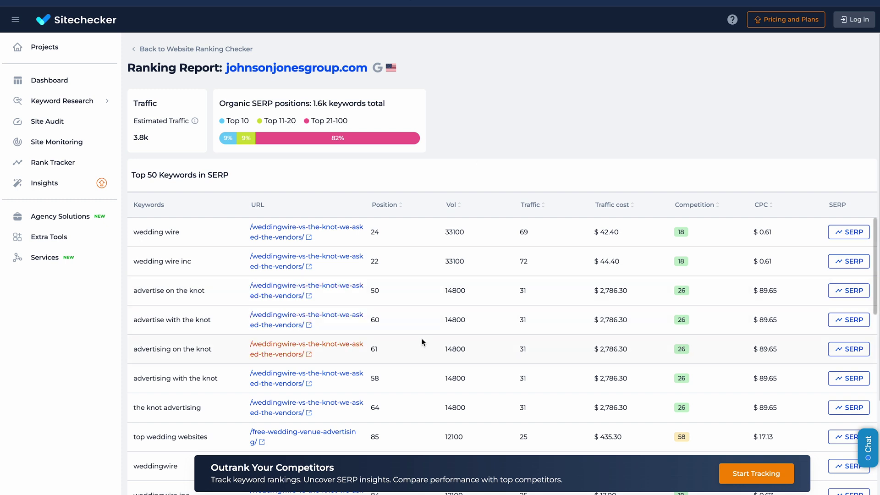
pyautogui.scroll(-5, 419, 323)
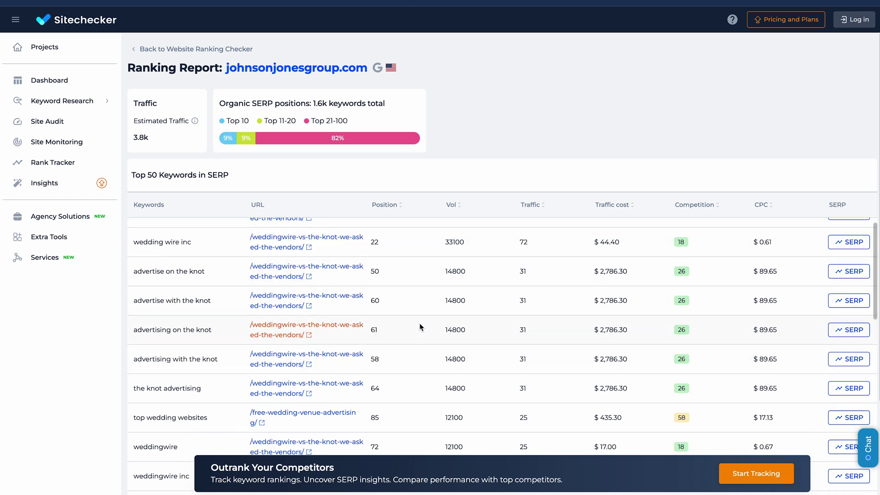
pyautogui.scroll(5, 420, 326)
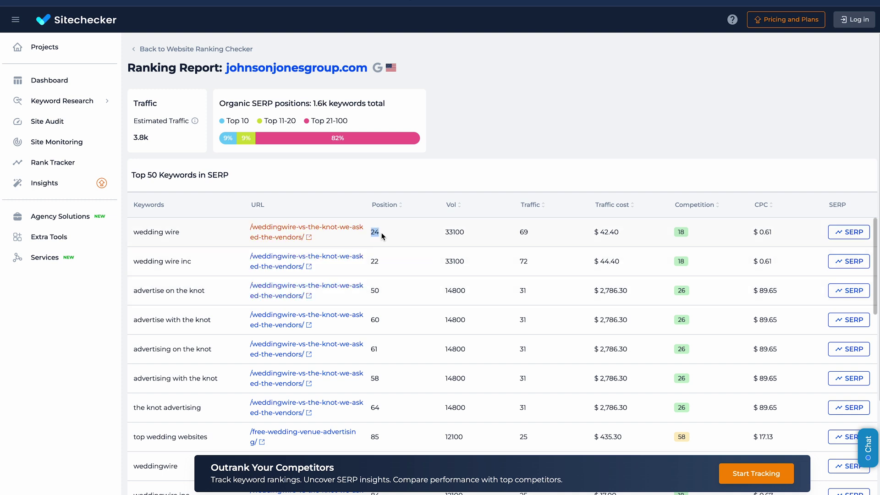
pyautogui.scroll(-3, 382, 296)
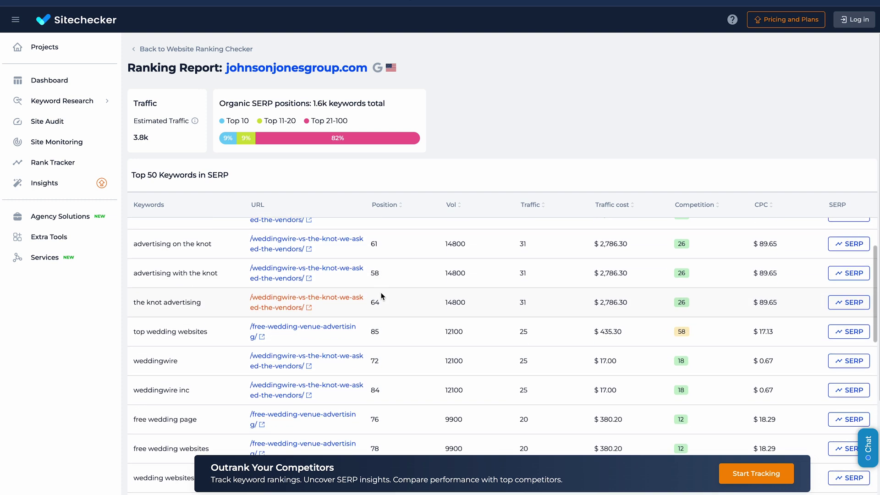
pyautogui.scroll(-2, 382, 296)
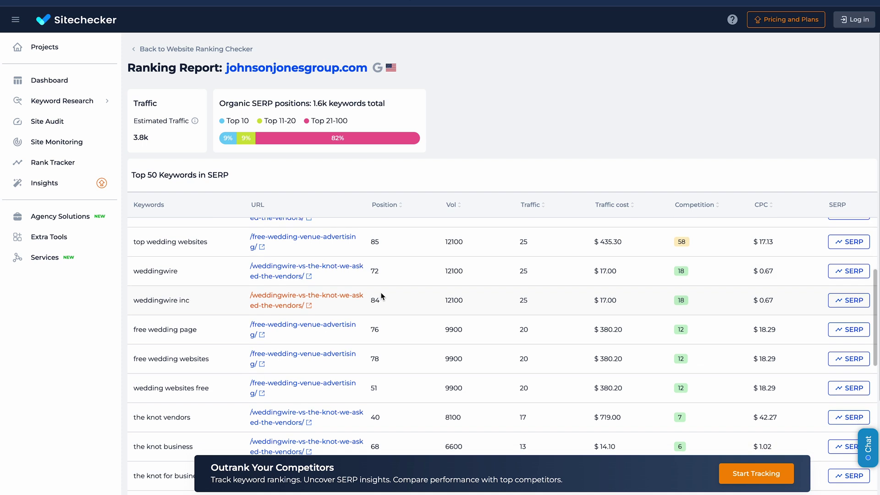
pyautogui.scroll(-5, 381, 297)
pyautogui.scroll(-4, 382, 296)
pyautogui.scroll(-4, 382, 297)
pyautogui.scroll(-4, 382, 296)
pyautogui.scroll(-1, 382, 296)
pyautogui.scroll(-3, 381, 296)
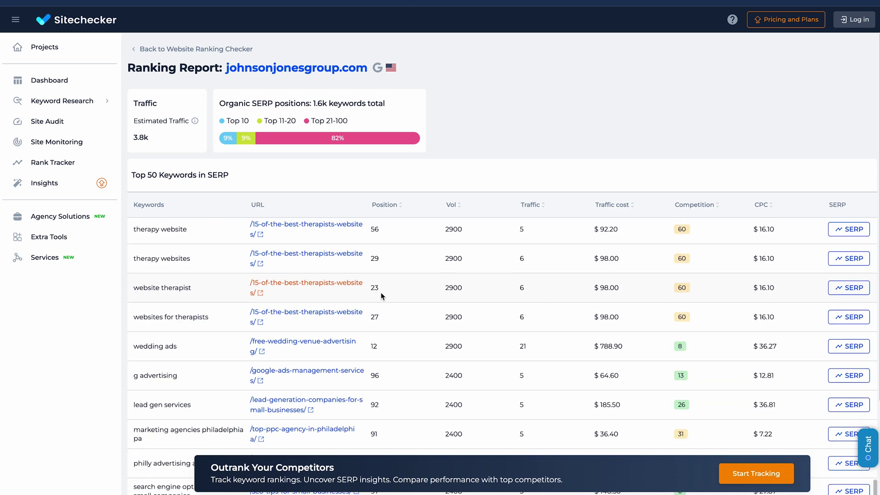
pyautogui.scroll(-2, 382, 296)
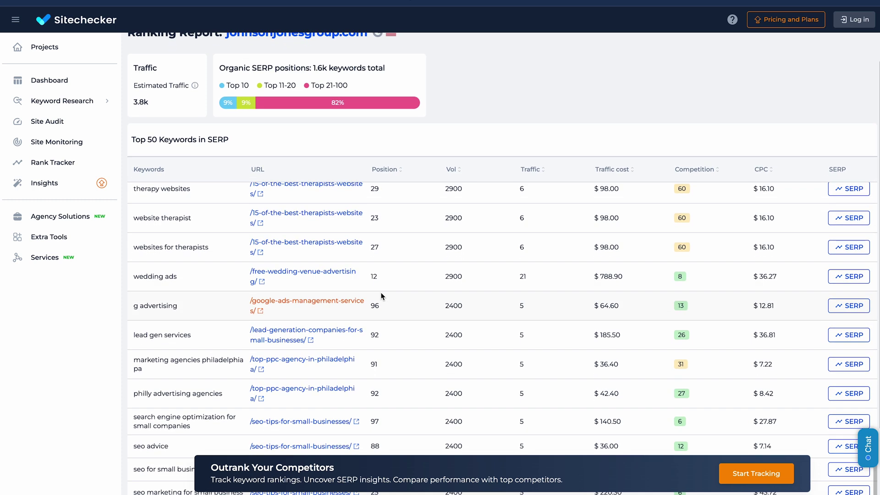
pyautogui.scroll(-2, 382, 296)
pyautogui.scroll(10, 382, 296)
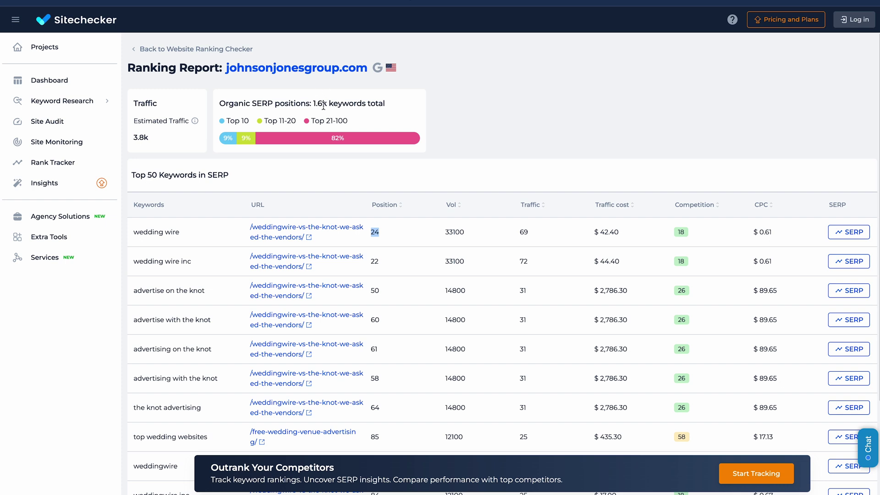
pyautogui.moveTo(327, 106); pyautogui.dragTo(316, 105)
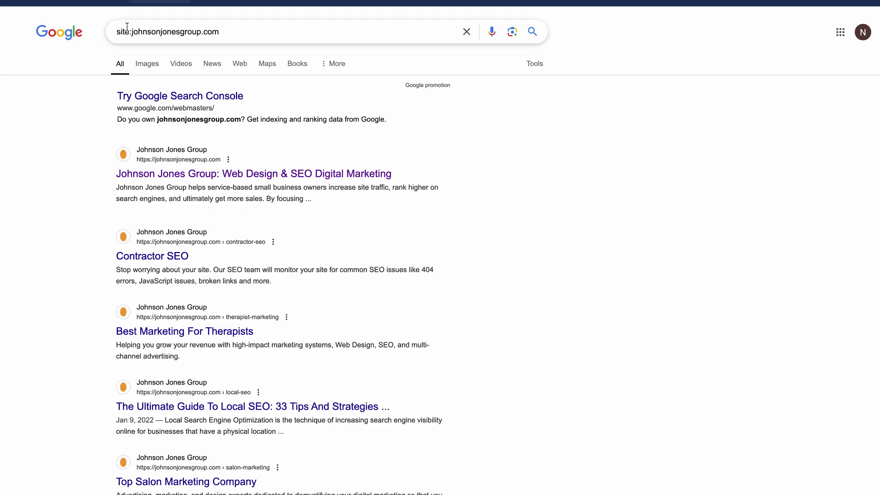
# Step: Highlight the site: operator, then scroll through the site's indexed pages such as Contractor SEO
pyautogui.moveTo(116, 32); pyautogui.dragTo(208, 40)
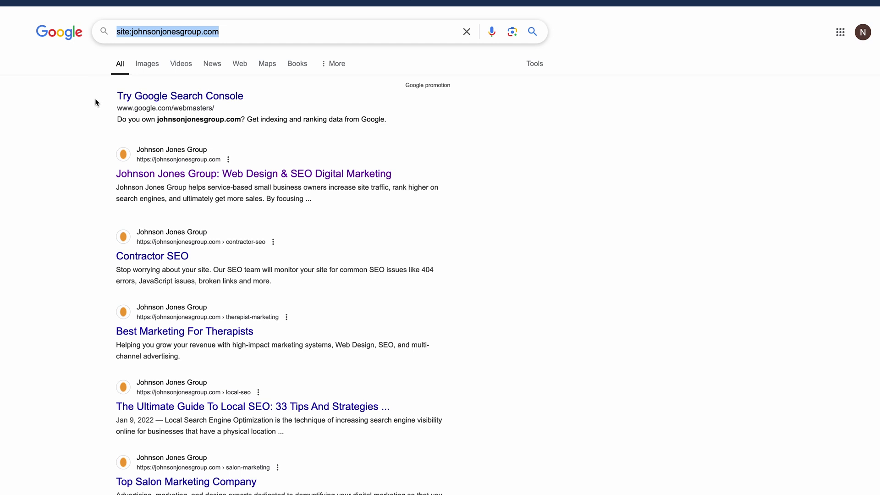
pyautogui.click(94, 102)
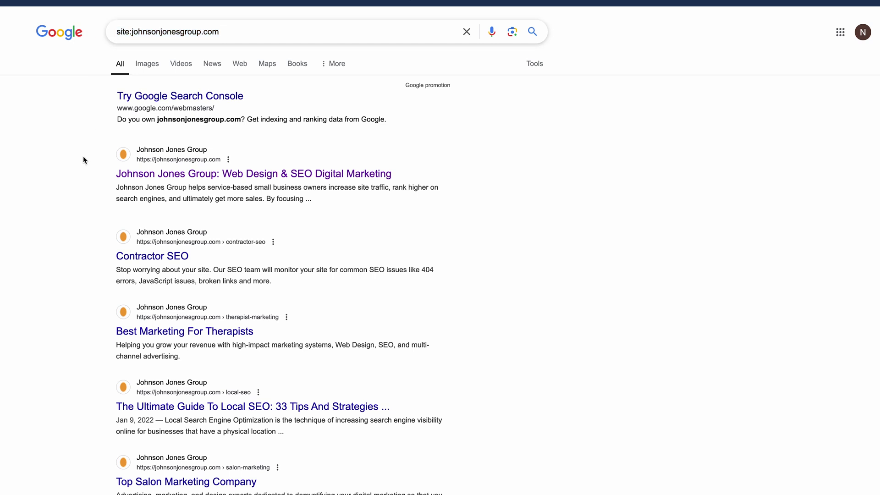
pyautogui.scroll(-4, 84, 162)
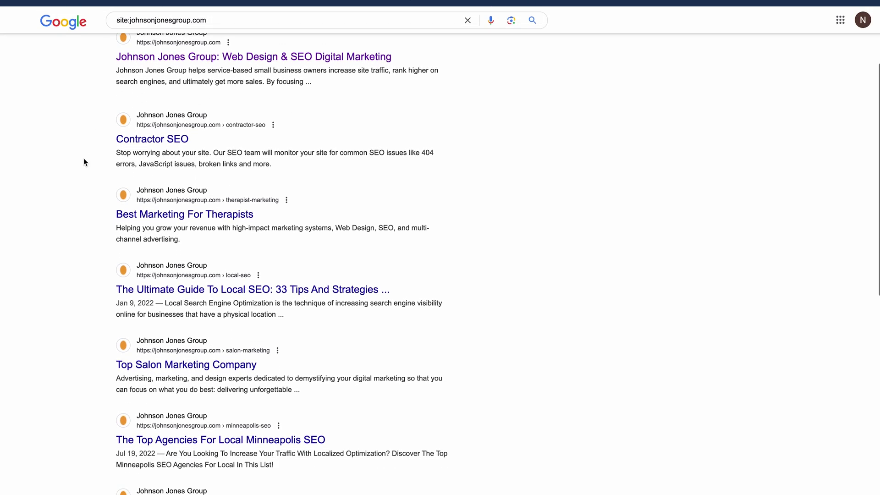
pyautogui.scroll(-4, 84, 162)
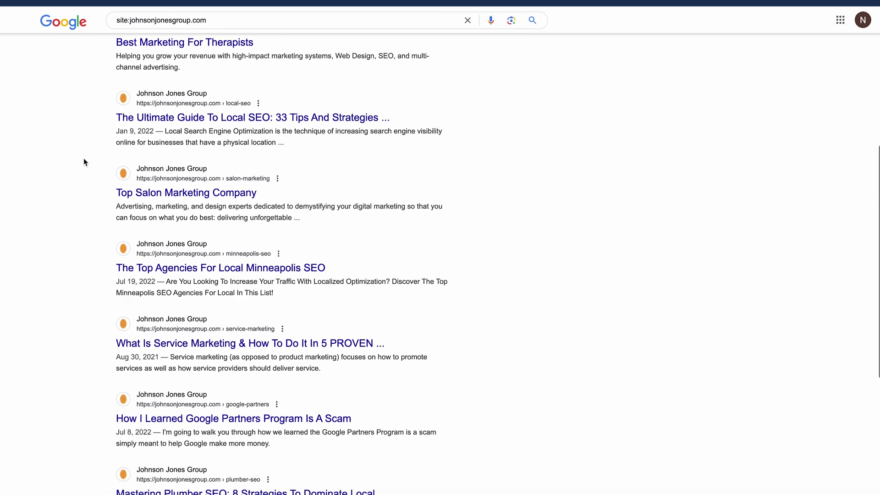
pyautogui.scroll(-2, 84, 162)
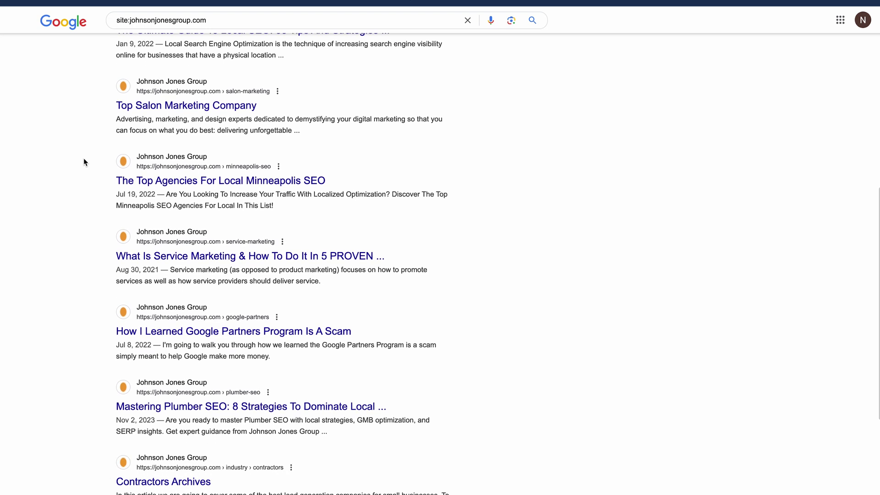
pyautogui.scroll(9, 84, 162)
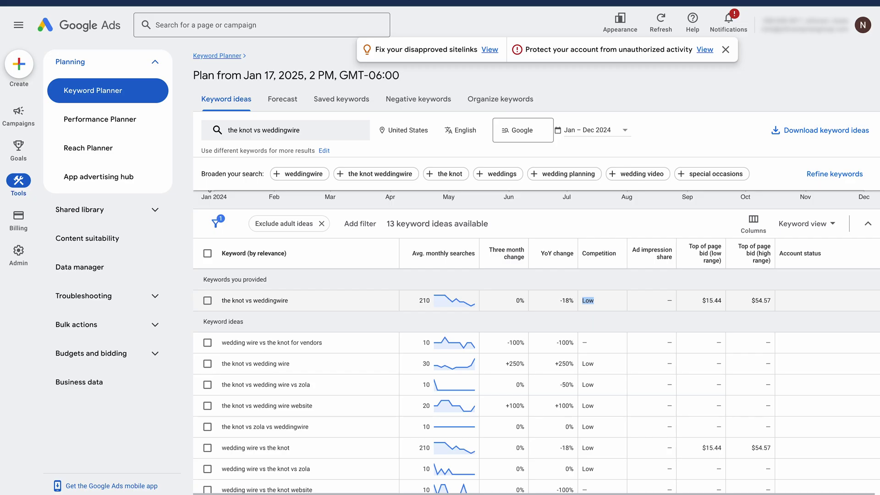
# Step: Replace 'the knot vs weddingwire' with 'contractor seo' in Keyword Planner and get results
pyautogui.click(294, 134)
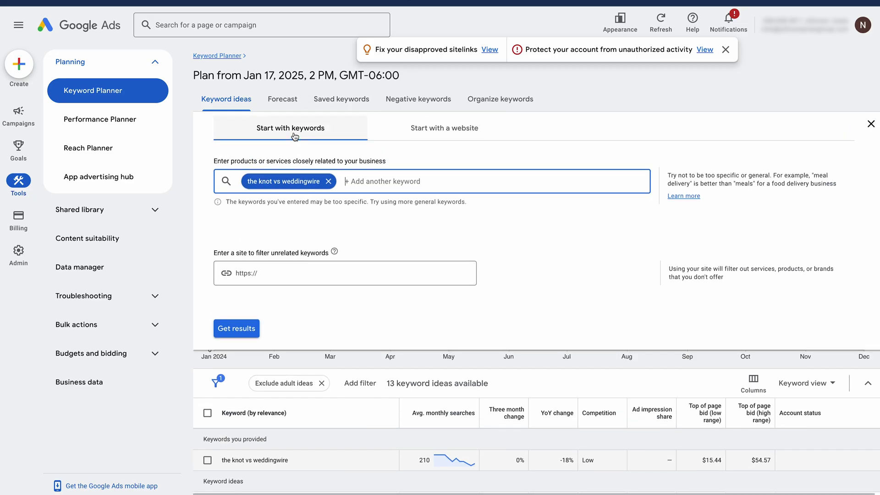
pyautogui.click(328, 182)
pyautogui.write('cont')
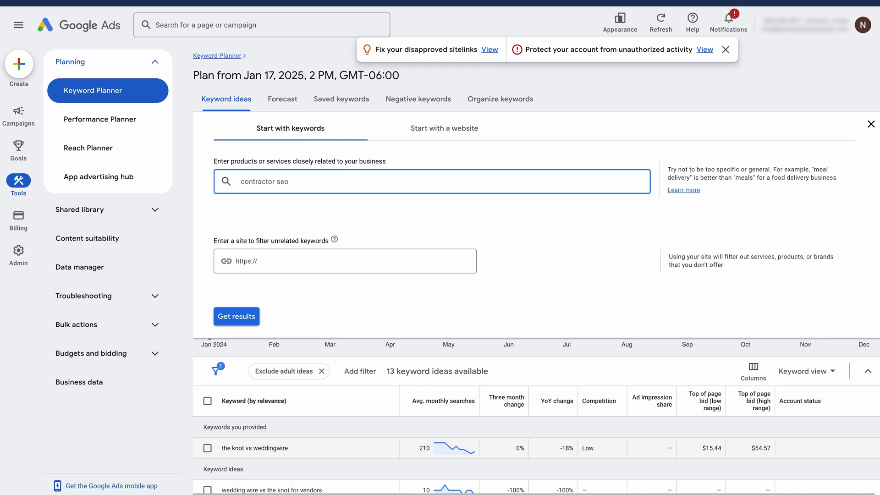
pyautogui.write('ractor seo')
pyautogui.press('Return')
pyautogui.click(236, 316)
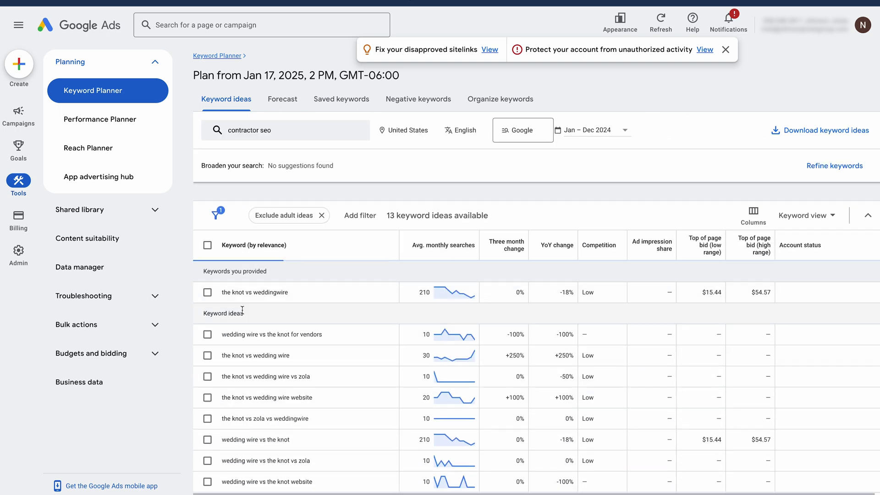
# Step: Scroll the 83 keyword ideas and highlight 'seo for contractors'
pyautogui.scroll(-3, 304, 311)
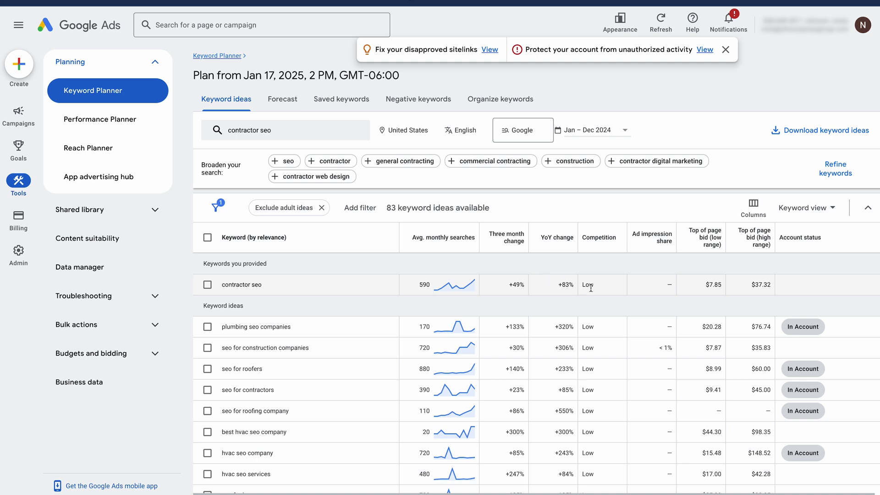
pyautogui.scroll(-1, 591, 288)
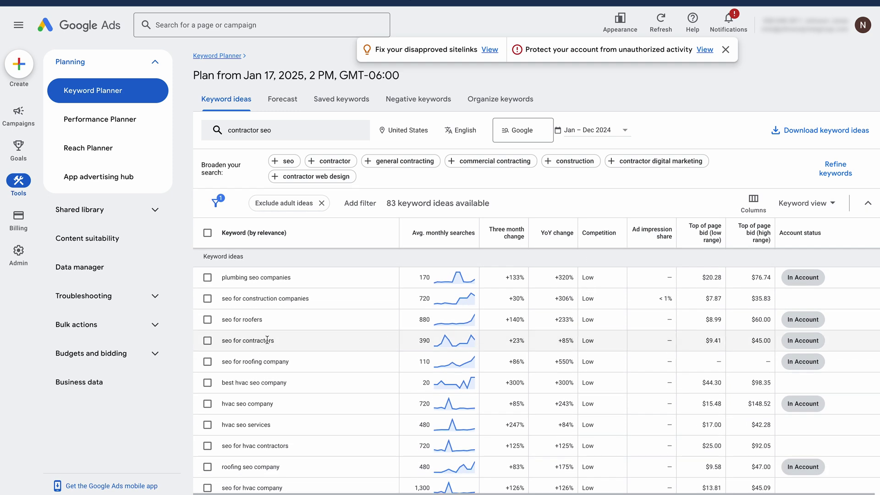
pyautogui.moveTo(223, 341); pyautogui.dragTo(278, 343)
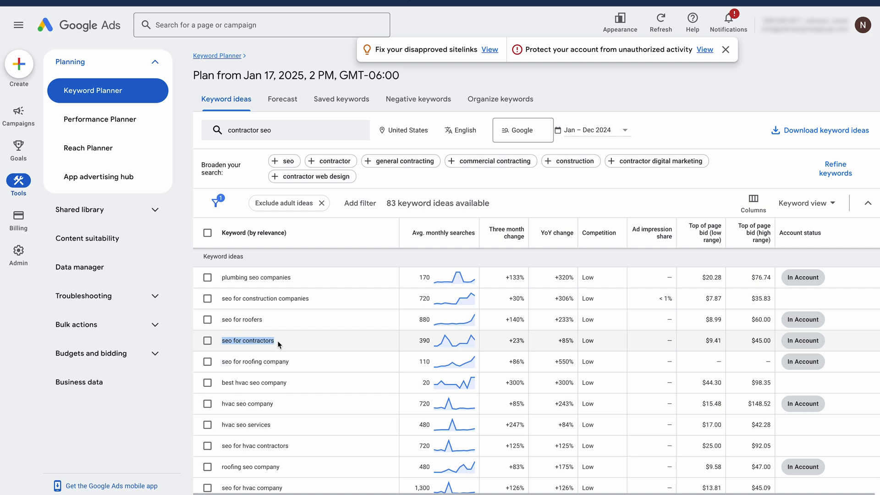